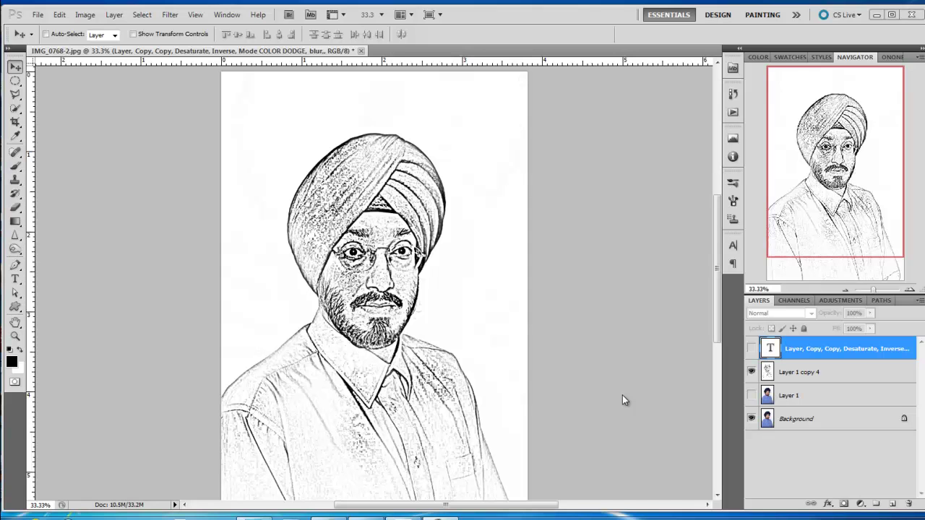
- Toggle the visibility of the finished sketch layer, Layer 1 copy 4, to compare it with the original photo
click(750, 371)
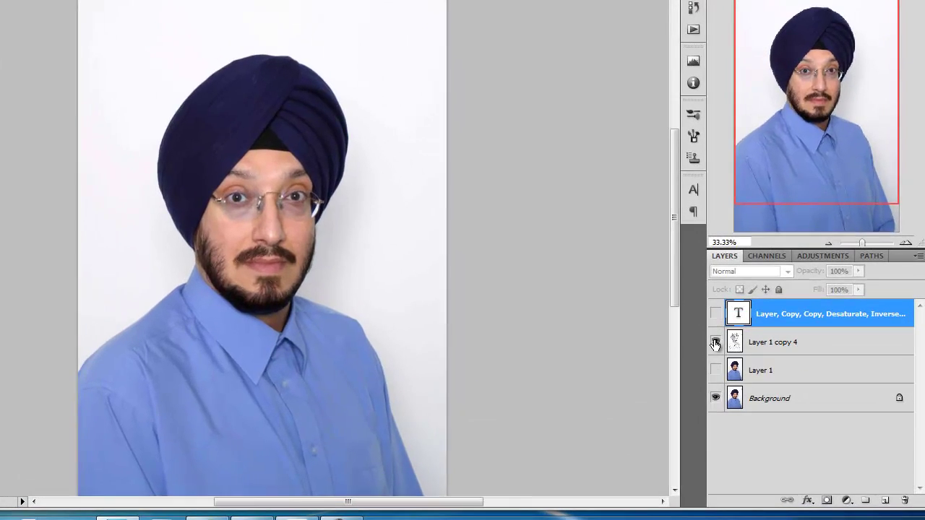
click(751, 372)
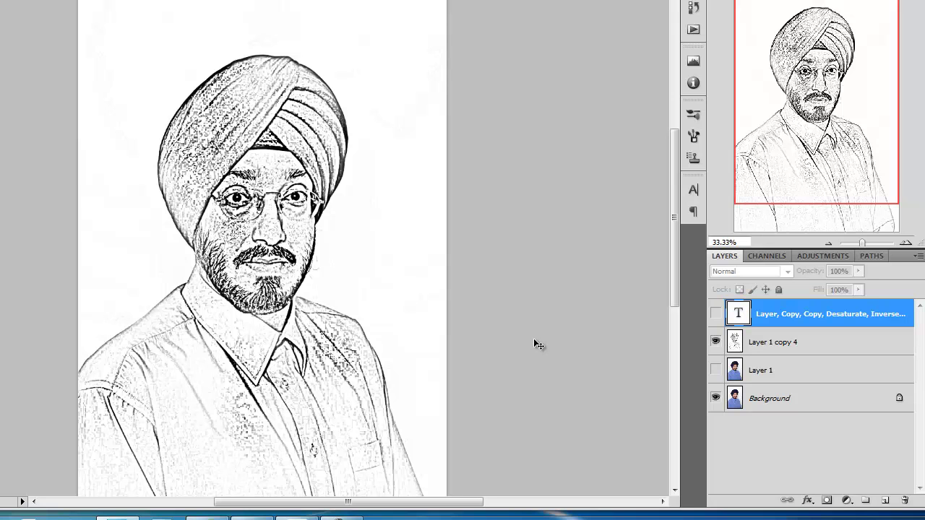
click(715, 342)
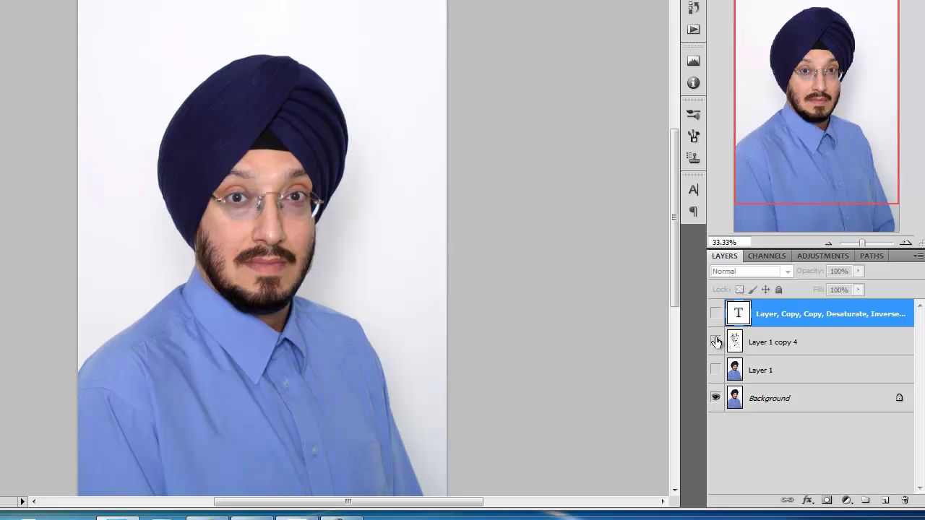
double_click(823, 315)
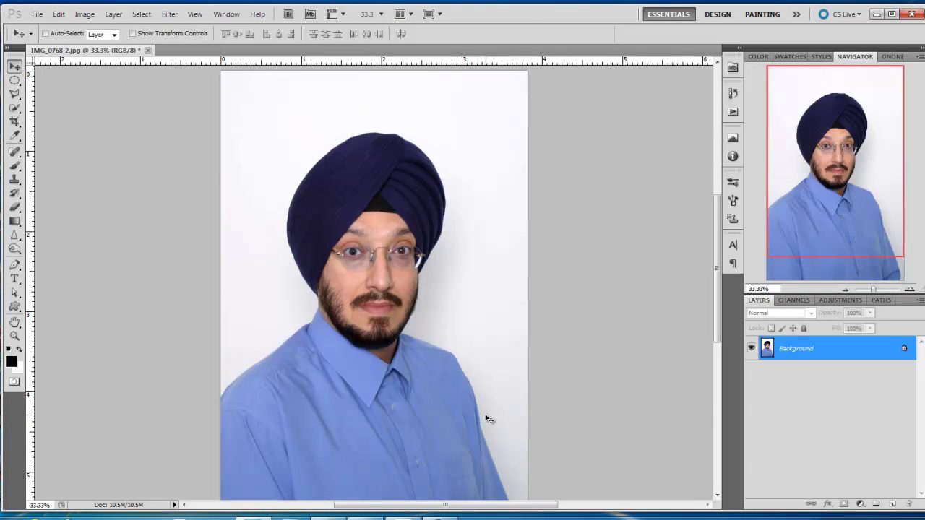
- Duplicate the Background layer twice and desaturate the topmost copy
key(ctrl+j)
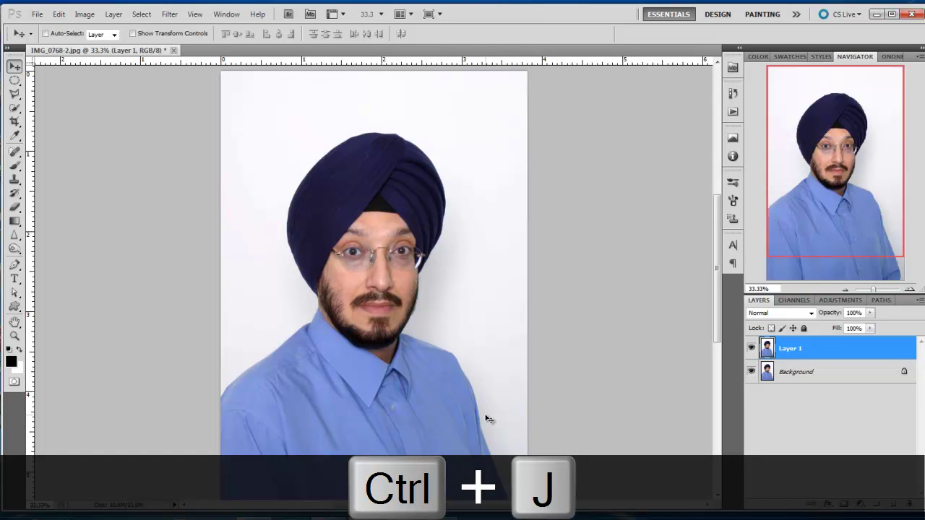
key(ctrl+j)
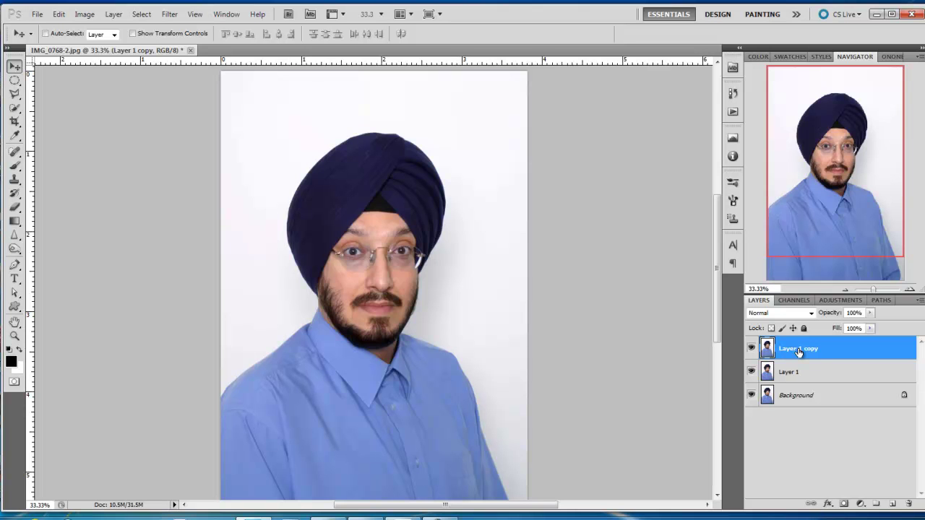
key(ctrl+shift+u)
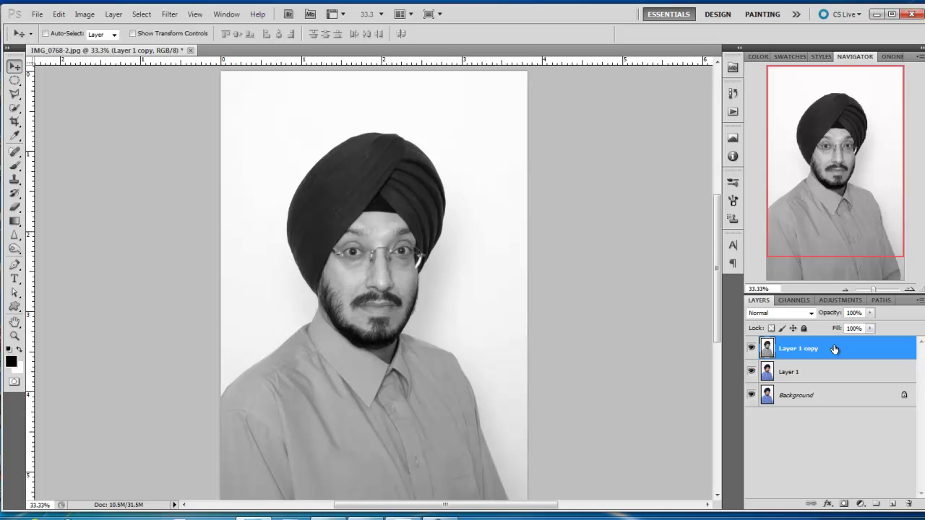
- Add an inverted duplicate of the desaturated layer and set its blend mode to Color Dodge
key(ctrl+j)
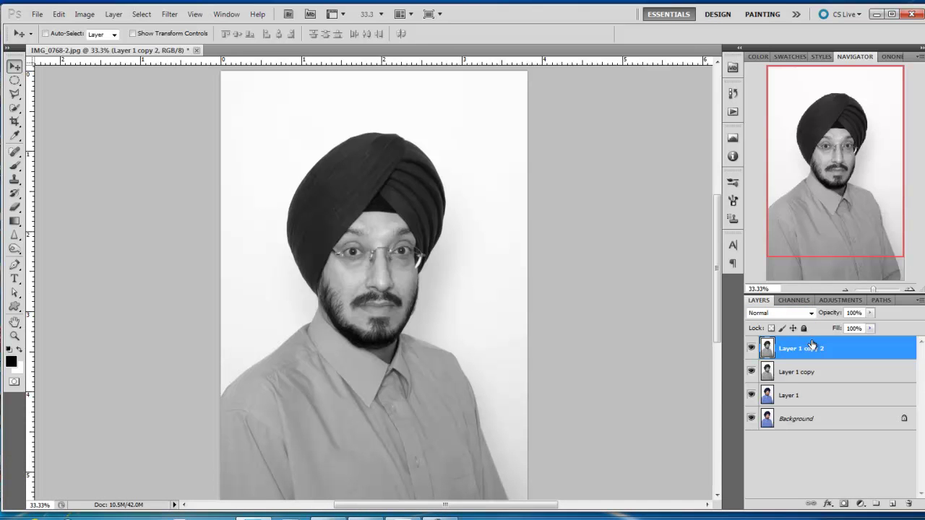
key(ctrl+i)
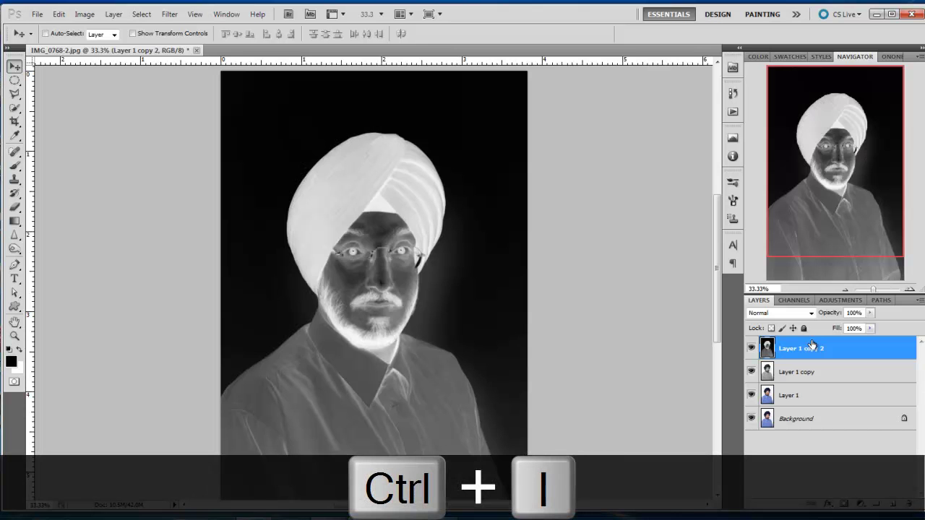
click(811, 314)
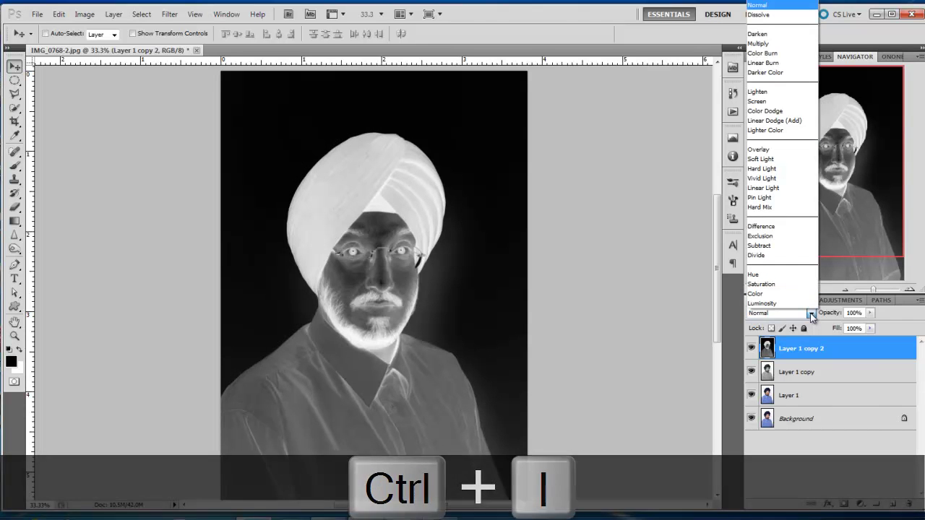
click(771, 112)
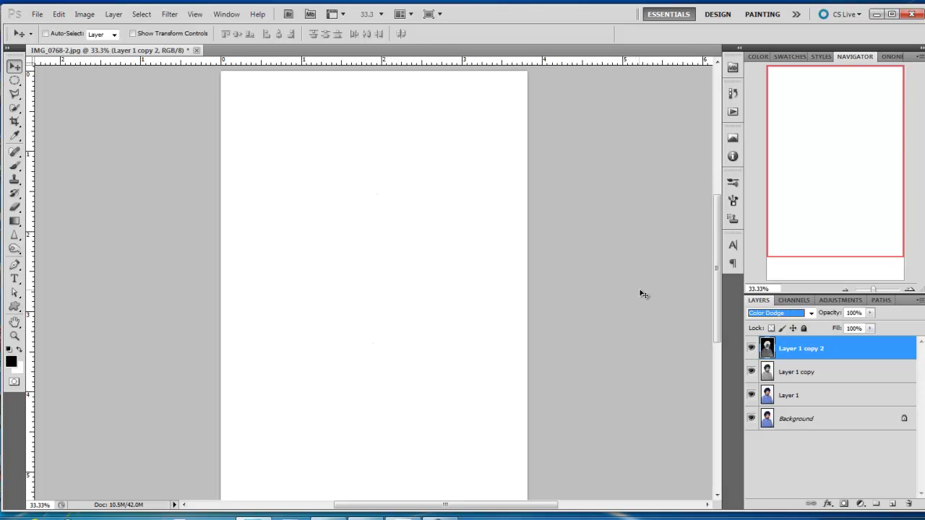
- Apply a Gaussian Blur with a 5.0-pixel radius to the inverted Color Dodge layer
click(170, 15)
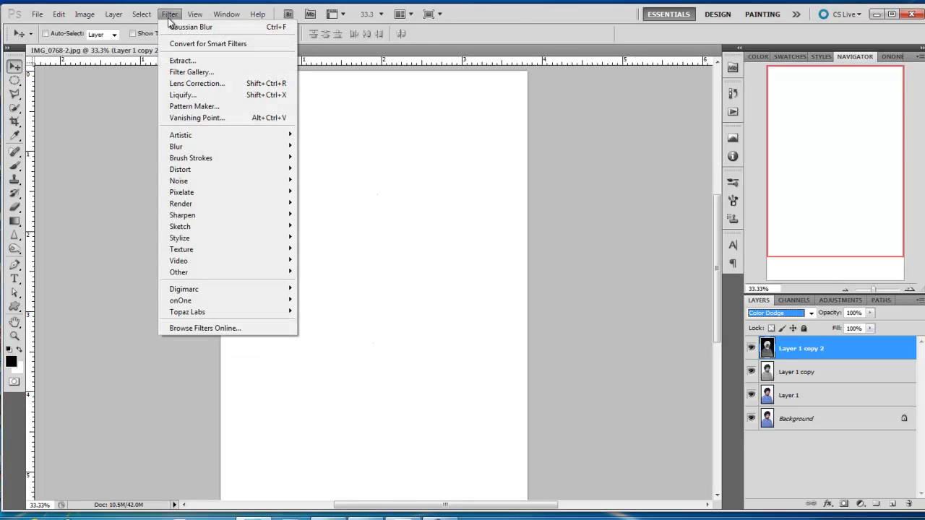
mouse_move(180, 148)
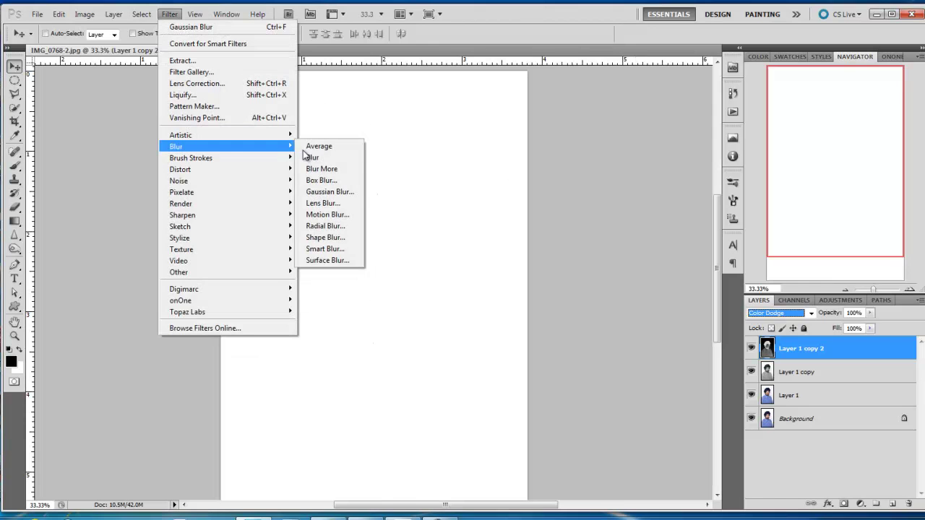
click(334, 191)
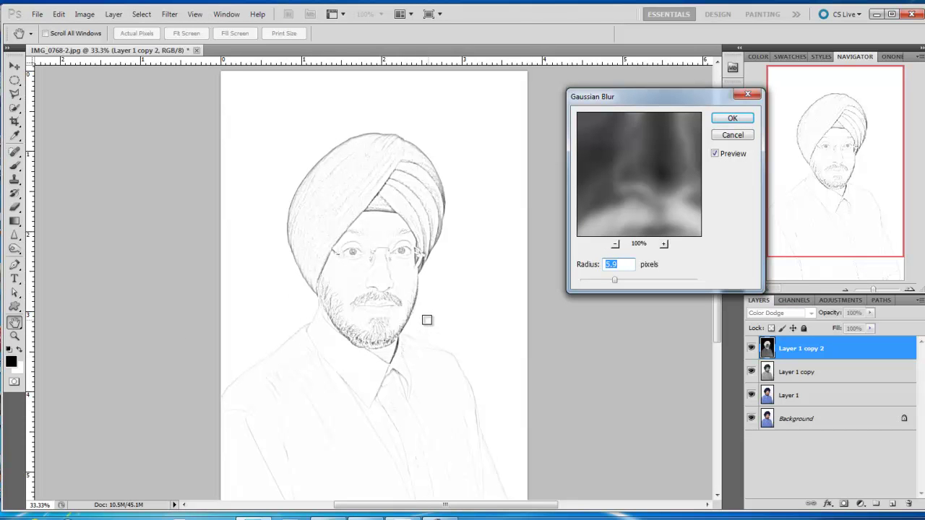
mouse_move(614, 281)
mouse_down()
mouse_move(649, 285)
mouse_move(612, 284)
mouse_up()
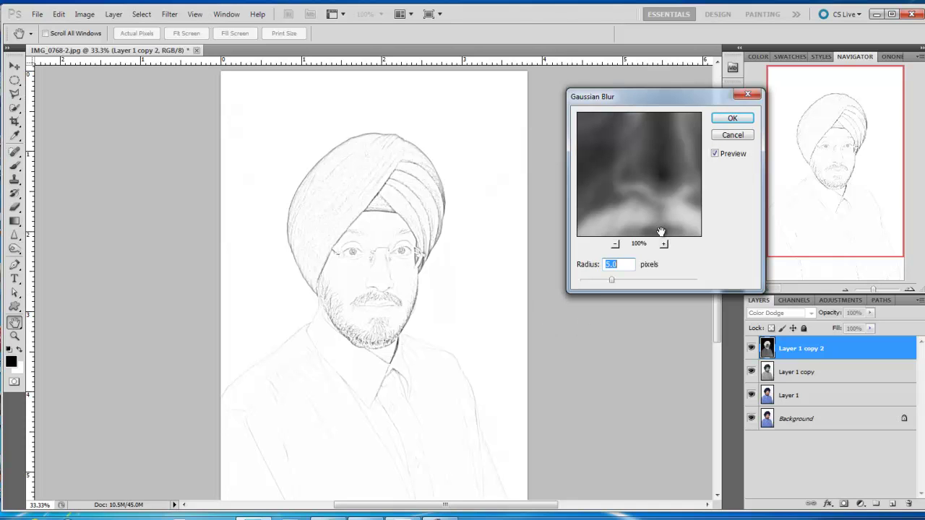
click(734, 119)
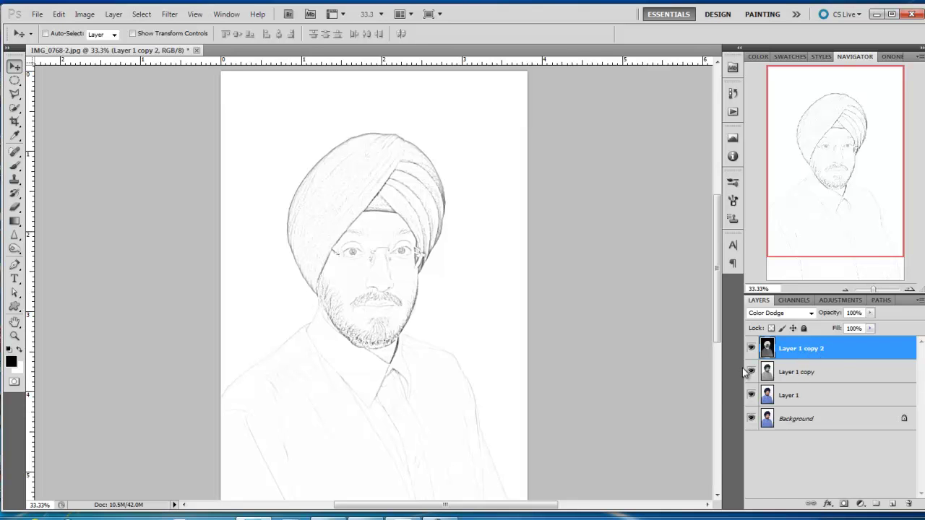
- Merge the blurred layer into the desaturated one below and add a duplicate of the result in Multiply blend mode
key(ctrl+e)
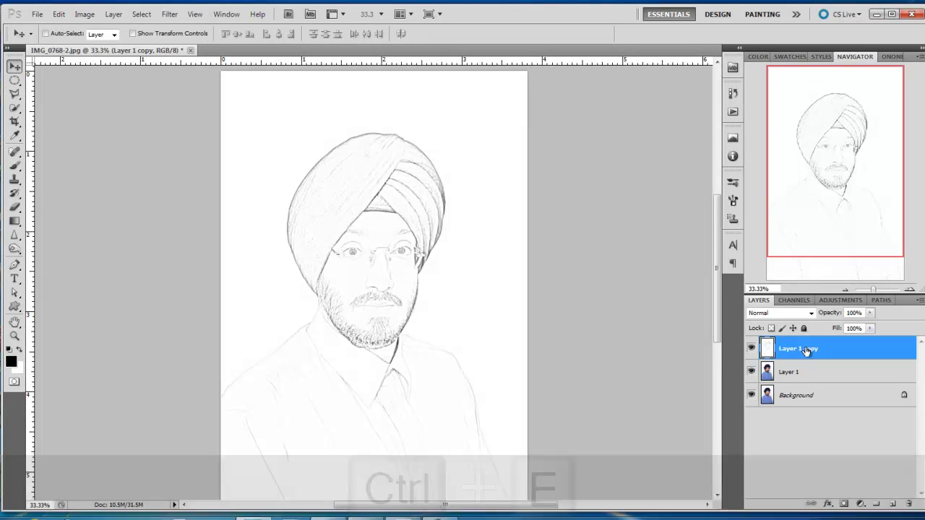
key(ctrl+j)
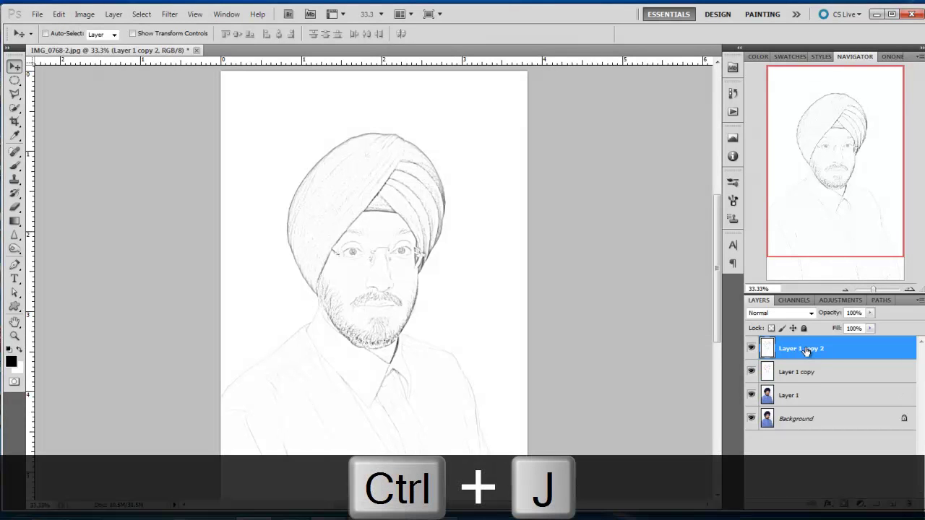
click(810, 313)
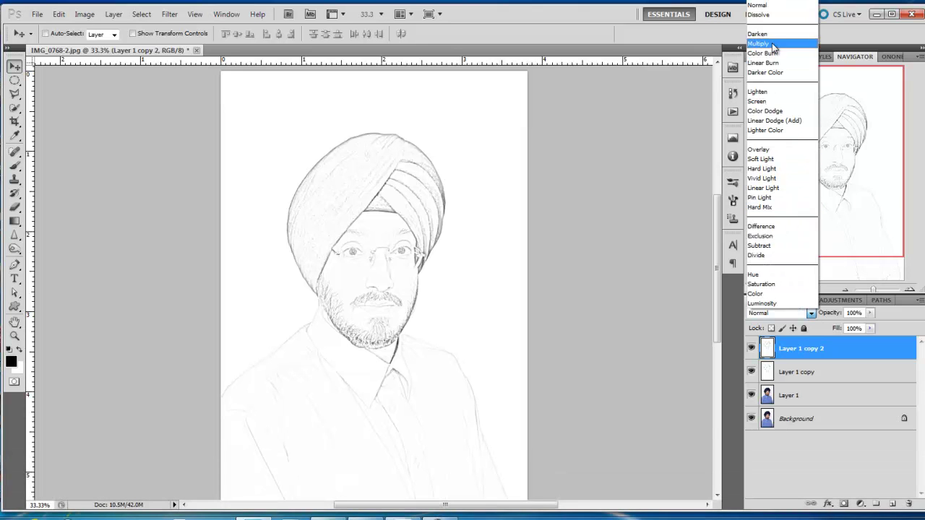
click(759, 44)
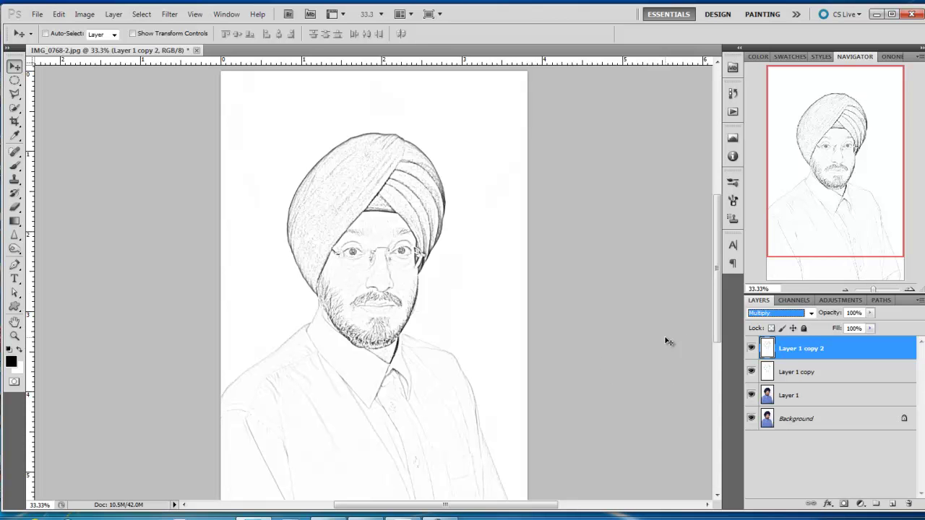
- Duplicate the Multiply layer three more times and merge all five sketch layers into one
key(ctrl+j)
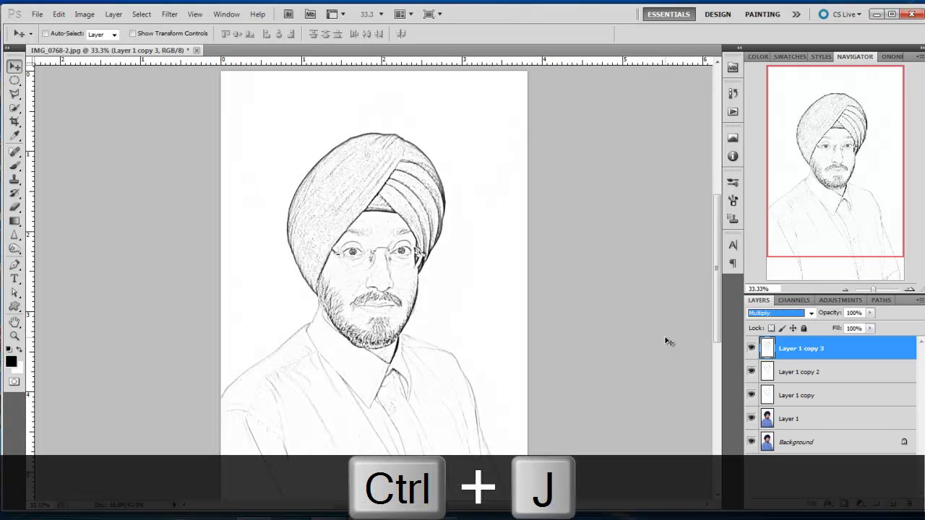
key(ctrl+j)
key(ctrl+j)
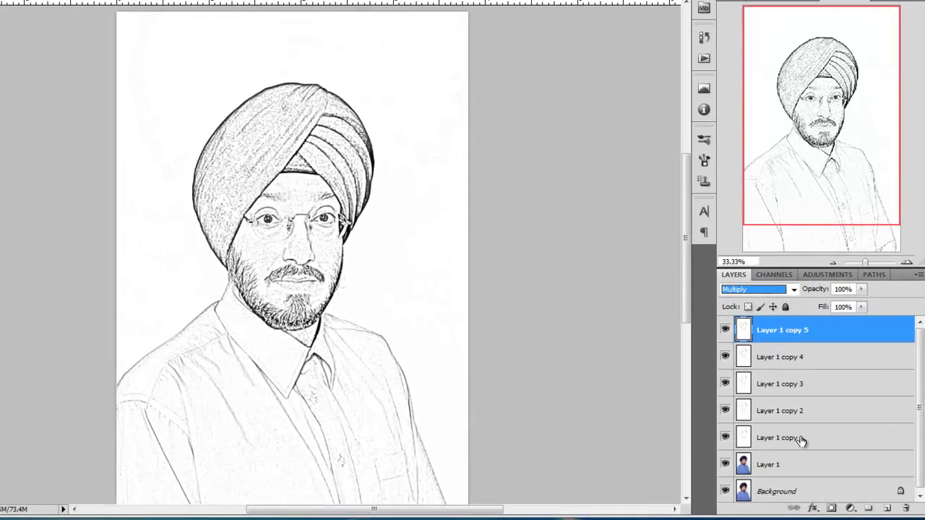
shift+click(804, 442)
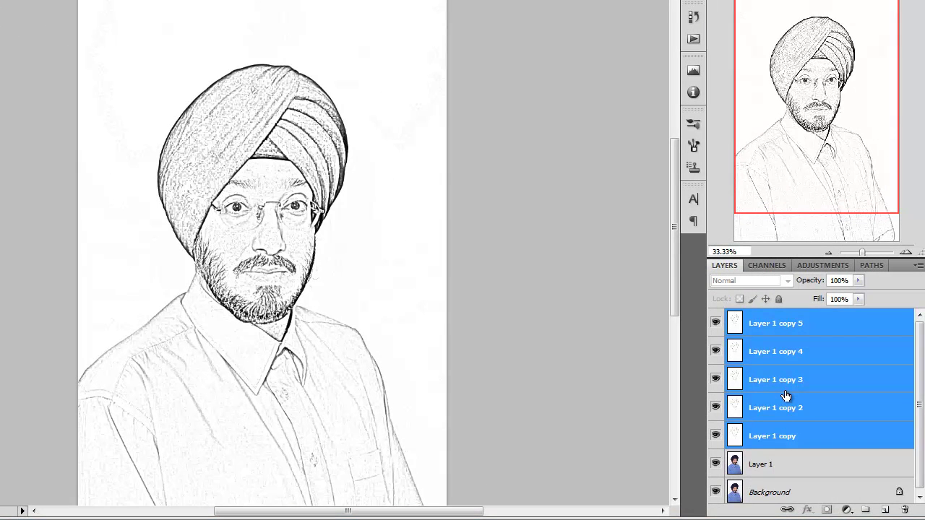
key(ctrl+e)
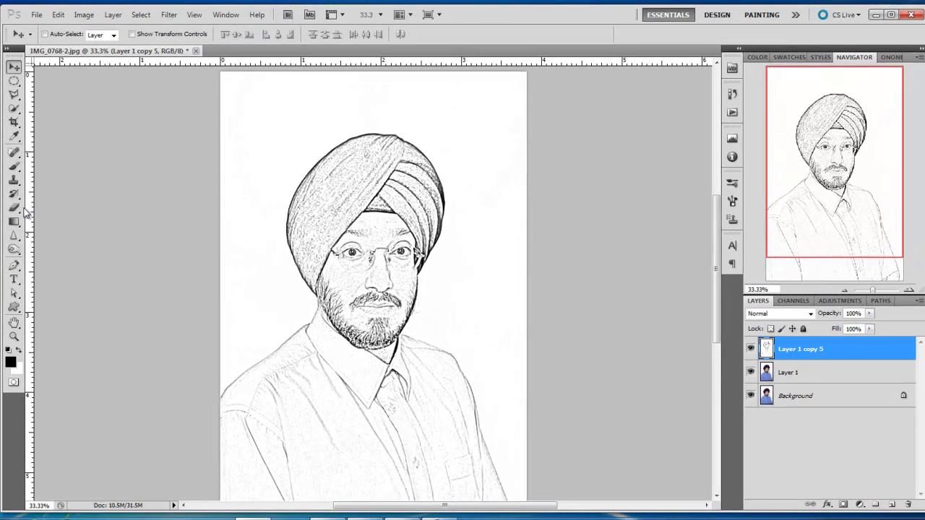
- Set up the Brush tool with Overlay mode and 44% opacity
click(14, 165)
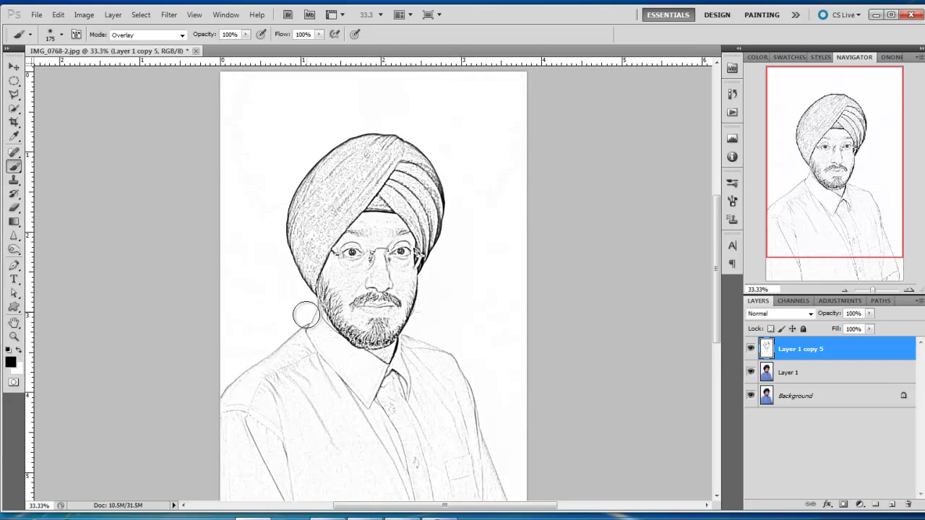
click(183, 36)
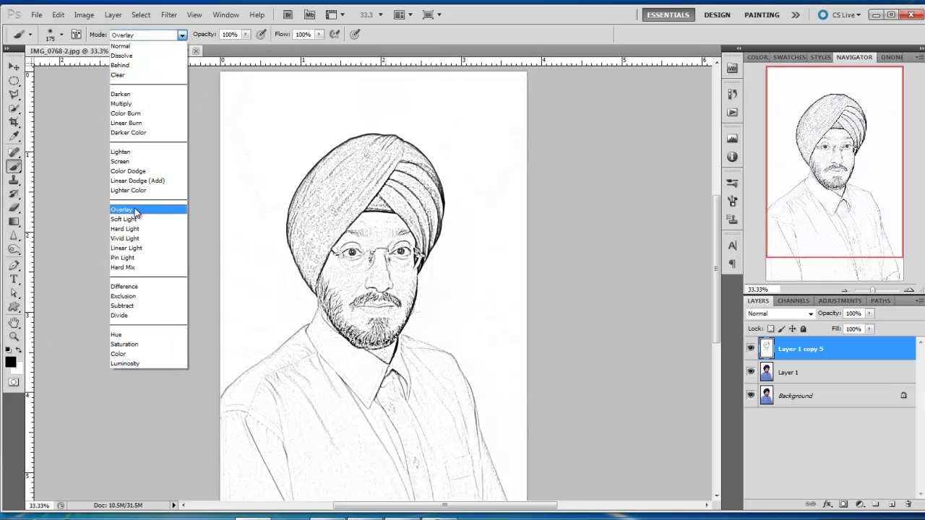
click(135, 210)
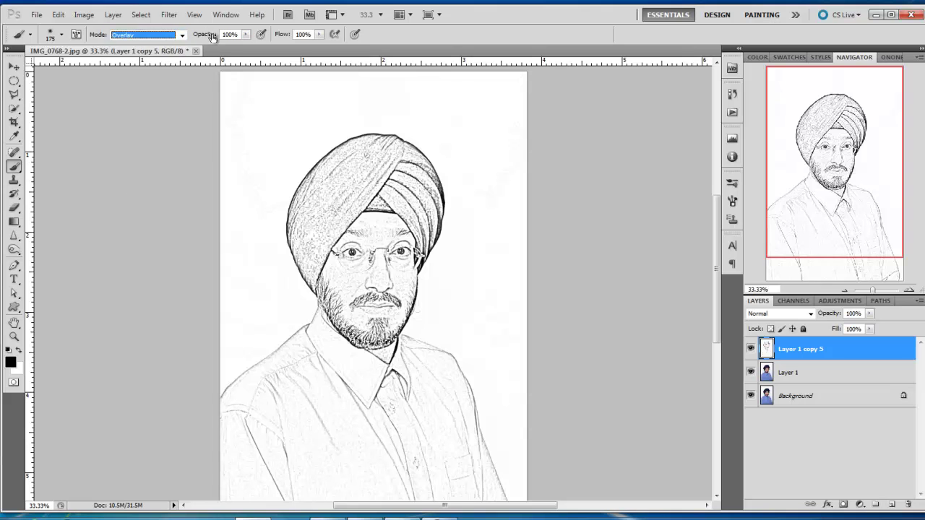
drag(212, 37, 198, 37)
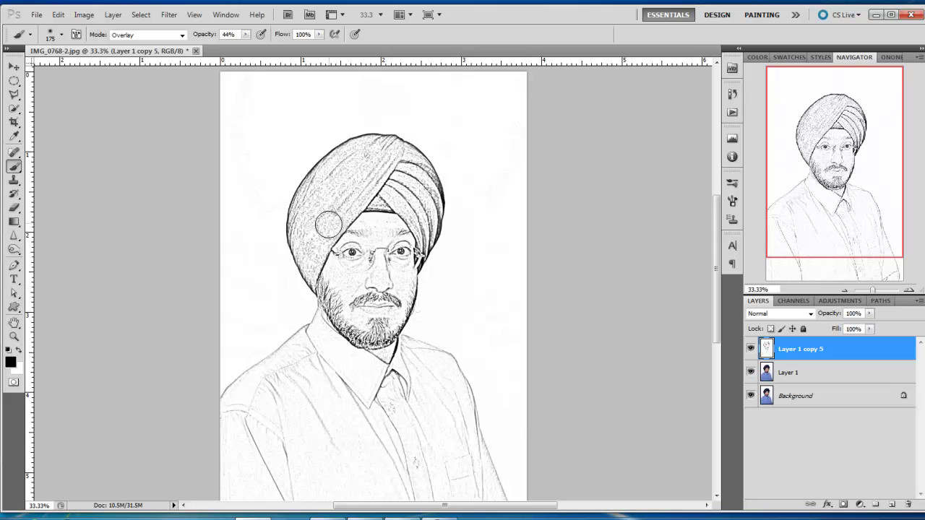
- Paint in black over the large front fold of the turban to darken its sketch texture
mouse_move(343, 172)
mouse_down()
mouse_move(313, 216)
mouse_move(316, 246)
mouse_up()
mouse_move(376, 171)
mouse_down()
mouse_move(309, 274)
mouse_move(309, 245)
mouse_up()
mouse_move(394, 194)
mouse_down()
mouse_move(405, 172)
mouse_move(427, 201)
mouse_move(389, 150)
mouse_move(351, 160)
mouse_move(317, 189)
mouse_up()
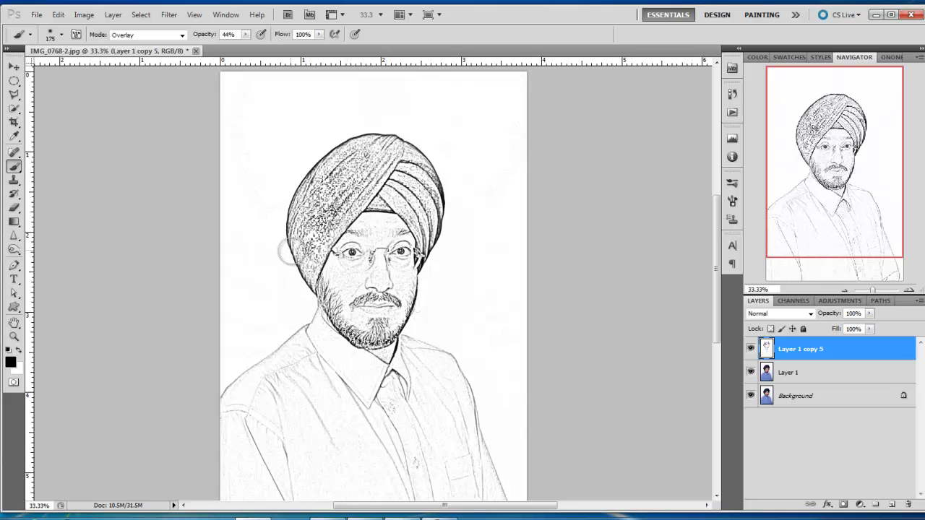
- Reduce the brush size to 90 and paint along the beard and jaw to darken the hair lines
key(bracketleft)
key(bracketleft)
key(bracketleft)
key(bracketleft)
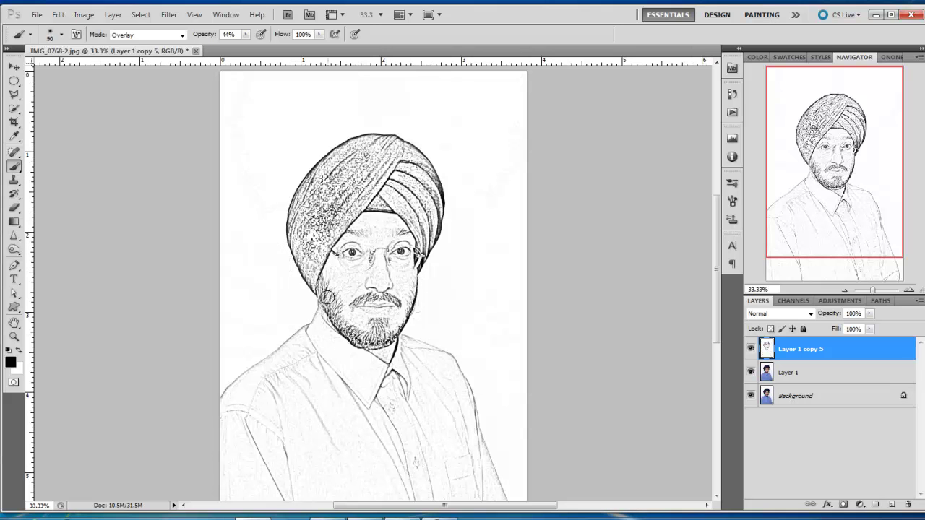
mouse_move(325, 289)
mouse_down()
mouse_move(360, 344)
mouse_move(385, 344)
mouse_up()
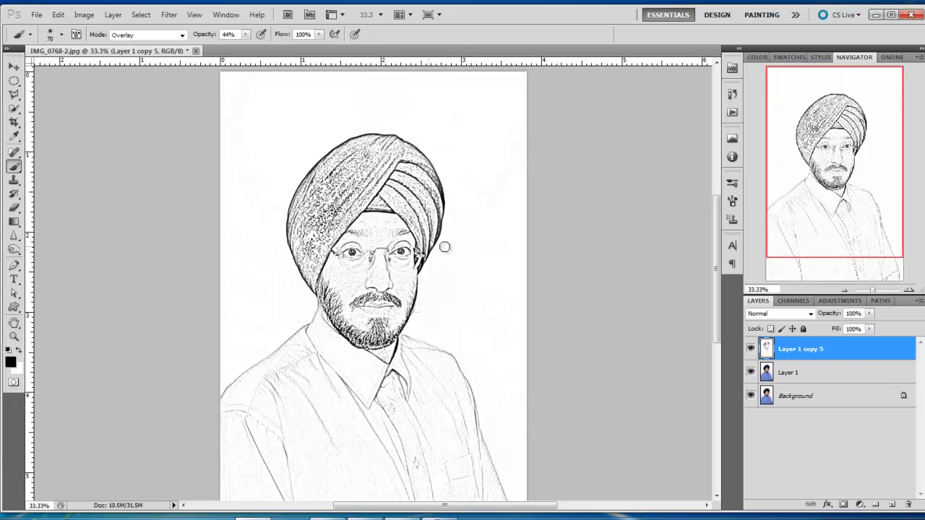
- Darken the eyes and both eyebrows with the Overlay brush, reducing its size to 45 for the eyebrows
click(909, 290)
click(909, 289)
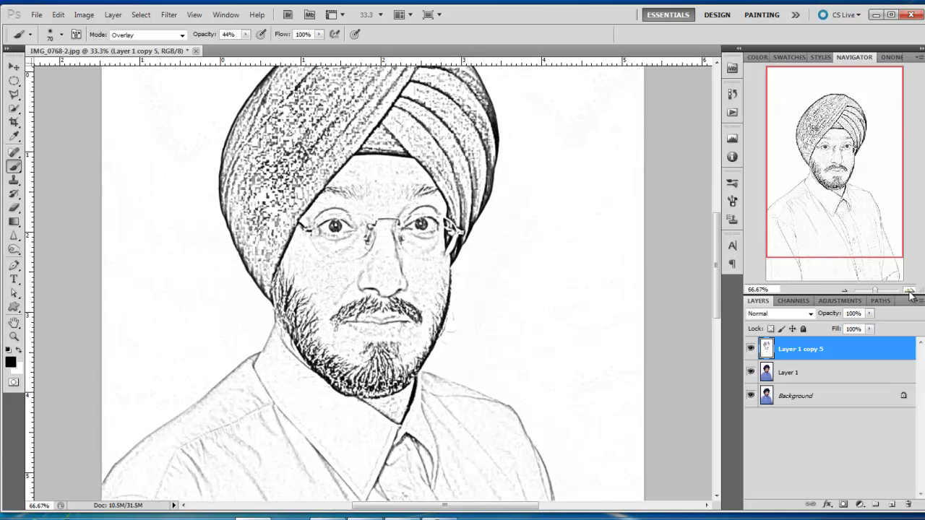
click(908, 289)
drag(440, 233, 439, 310)
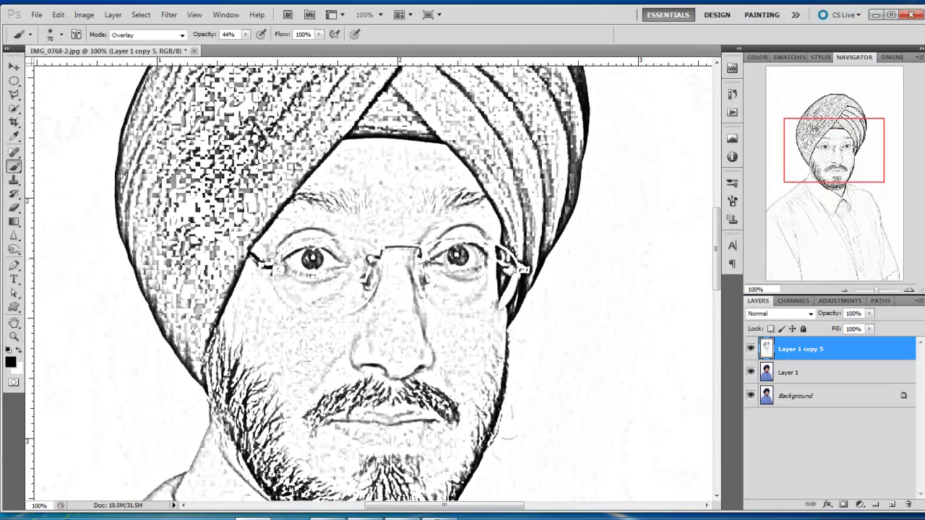
key(bracketleft)
key(bracketleft)
key(bracketleft)
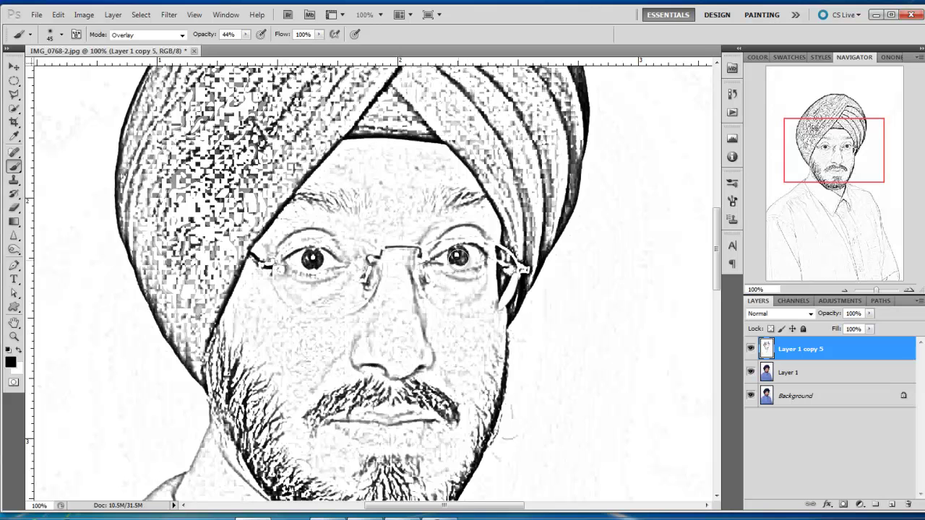
mouse_move(438, 214)
mouse_down()
mouse_move(448, 200)
mouse_move(479, 196)
mouse_up()
mouse_move(367, 208)
mouse_down()
mouse_move(361, 200)
mouse_move(285, 204)
mouse_up()
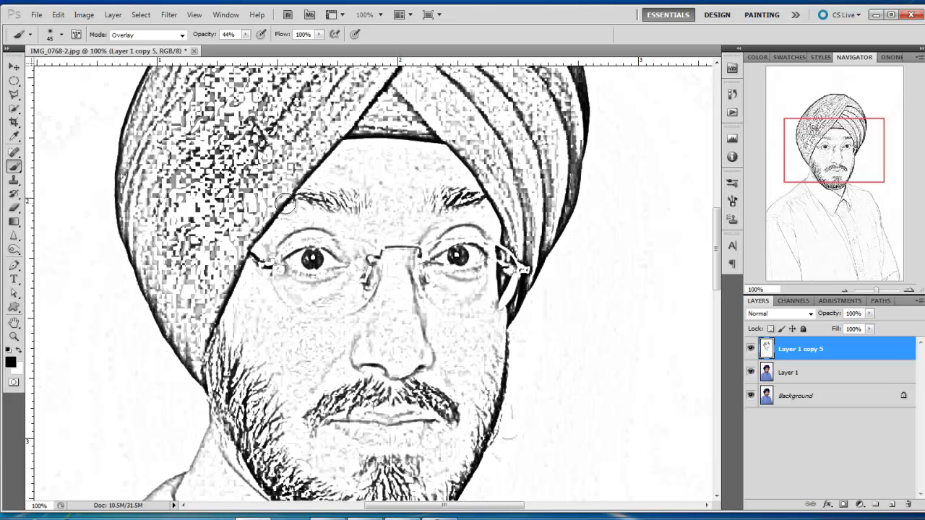
- Enlarge the Overlay brush to 250 at 74% opacity and paint over the shirt to darken its sketch lines
click(843, 290)
click(843, 290)
click(843, 290)
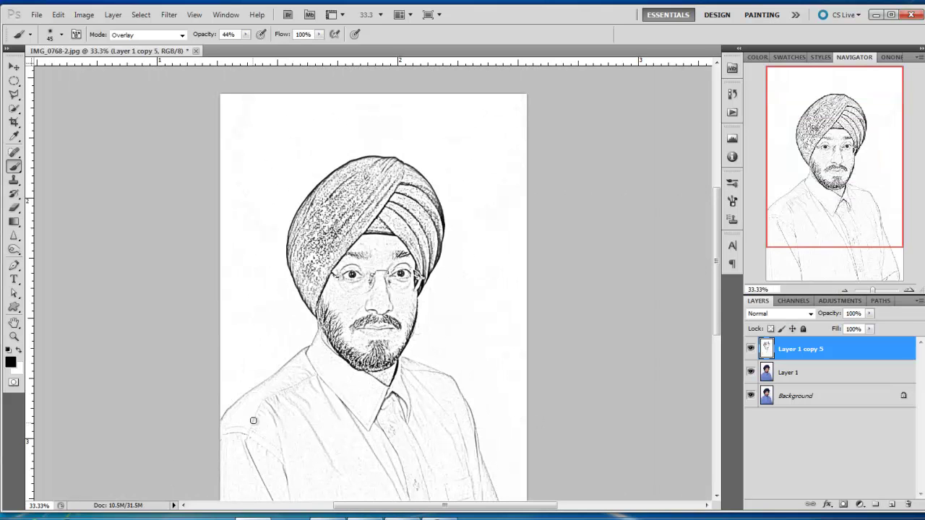
key(bracketright)
key(bracketright)
key(bracketright)
key(bracketright)
key(bracketright)
key(bracketright)
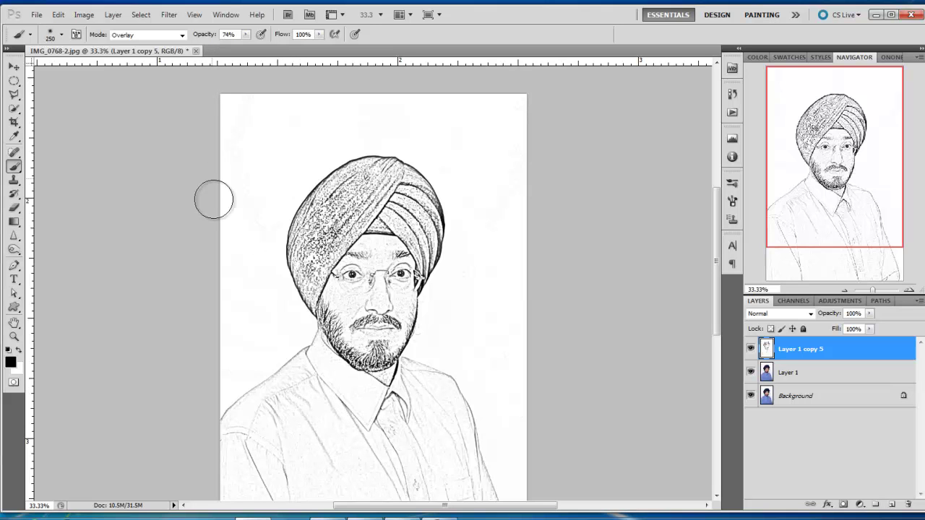
mouse_move(332, 405)
mouse_down()
mouse_move(270, 412)
mouse_move(242, 442)
mouse_move(242, 473)
mouse_move(381, 466)
mouse_move(408, 389)
mouse_move(433, 390)
mouse_move(479, 458)
mouse_move(433, 495)
mouse_move(260, 390)
mouse_move(248, 485)
mouse_up()
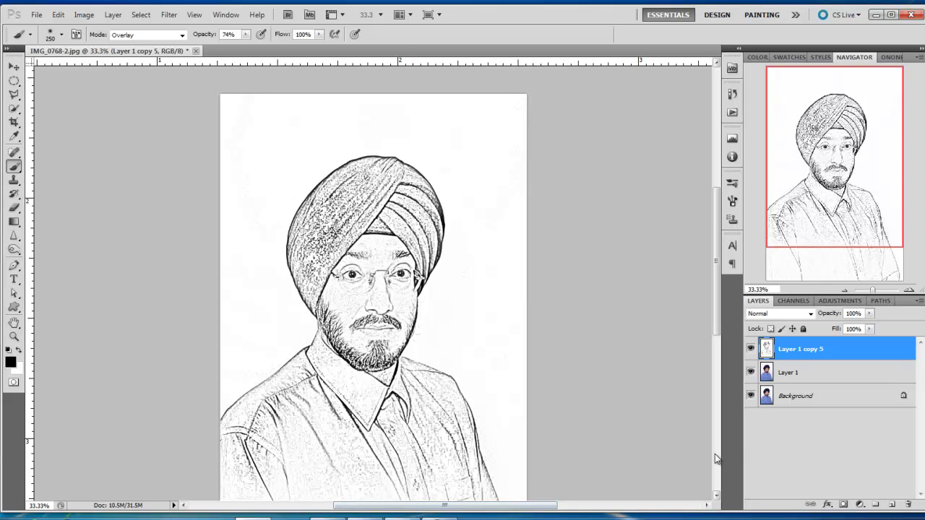
- Move the color Layer 1 above the sketch layer Layer 1 copy 5 and lower its opacity to 29%
click(812, 375)
drag(812, 374, 817, 351)
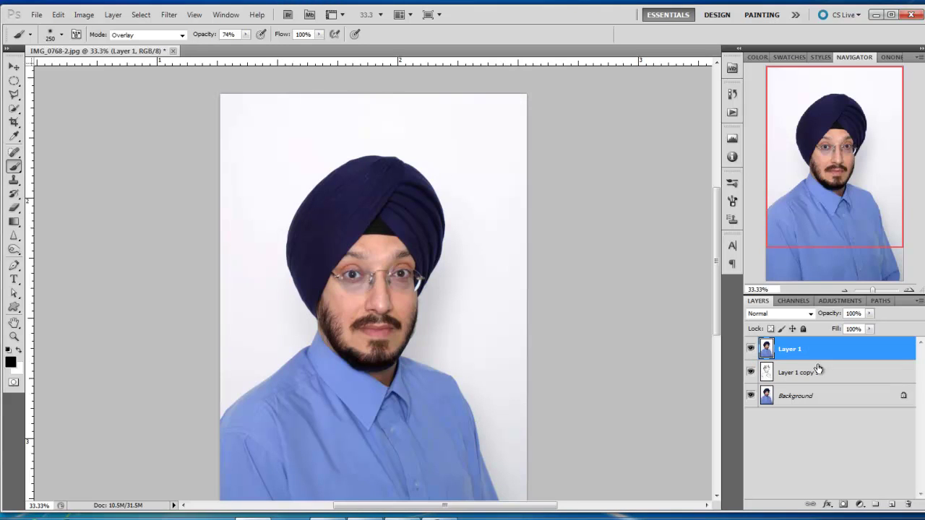
drag(829, 317, 794, 317)
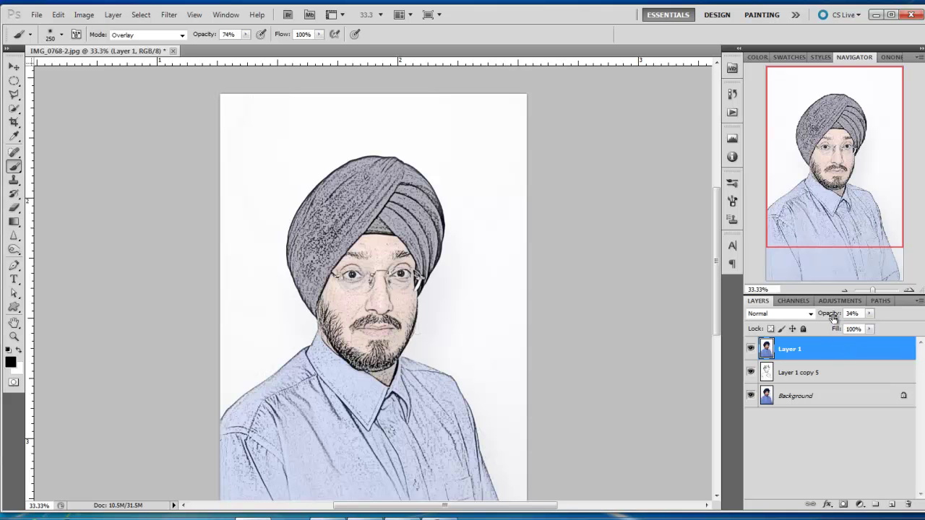
drag(821, 320, 829, 318)
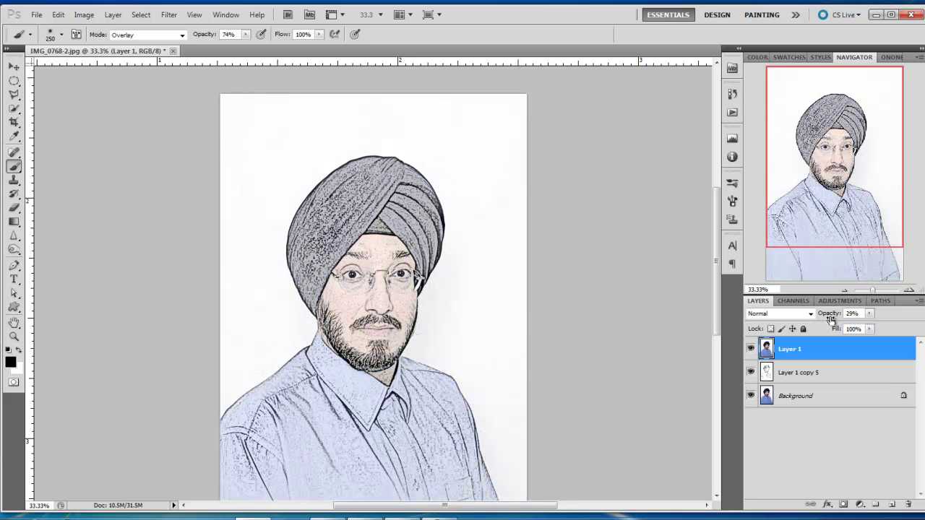